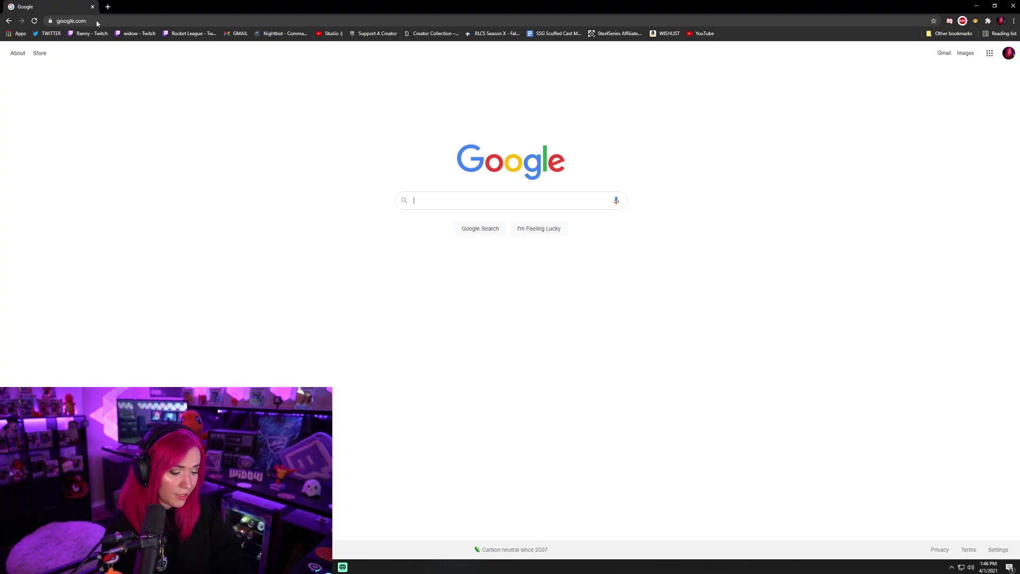
# Search Google for the CommanderRoot follow remover.
pyautogui.write('ommander roo')
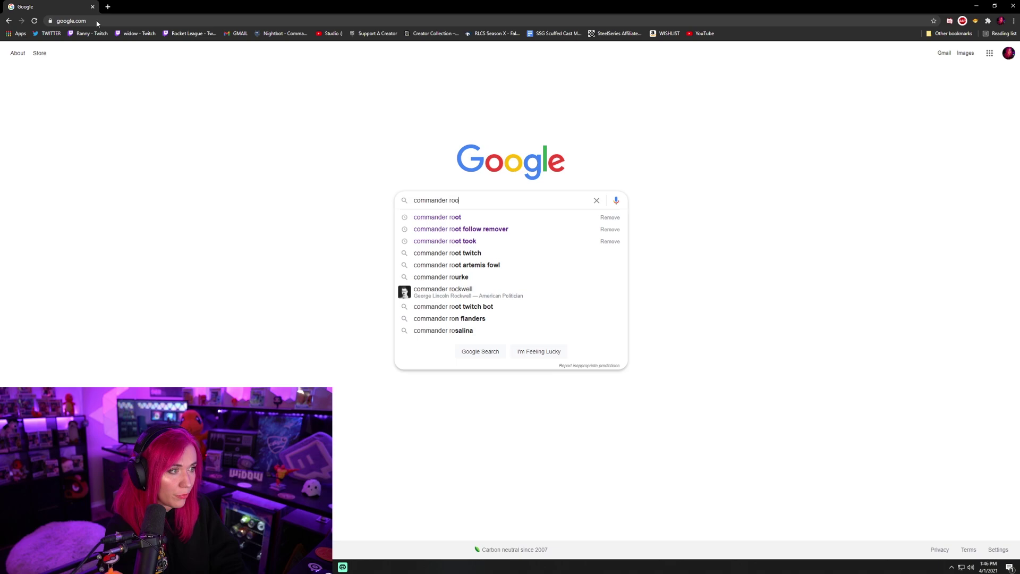
pyautogui.write('t follow remover')
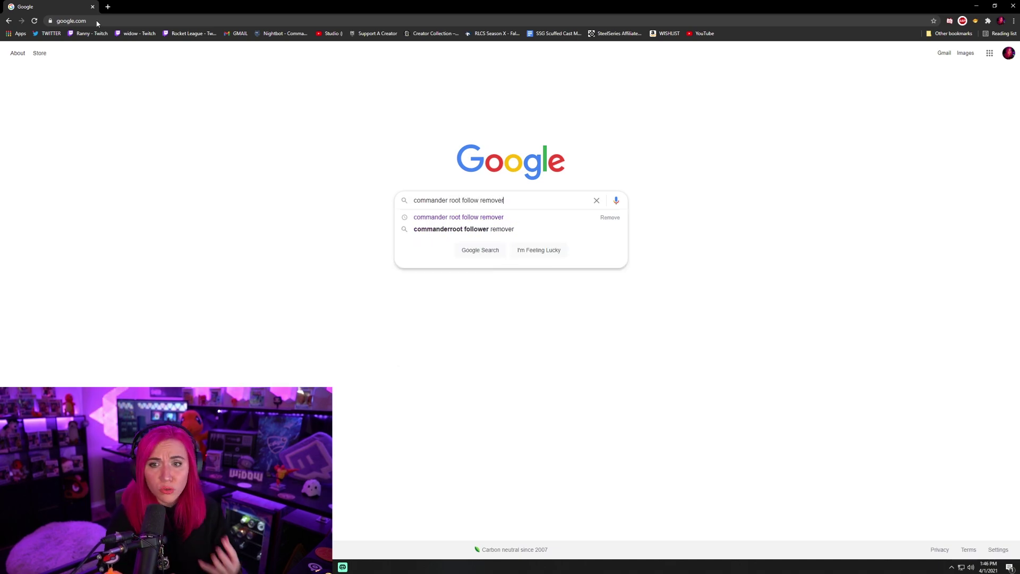
pyautogui.press('Return')
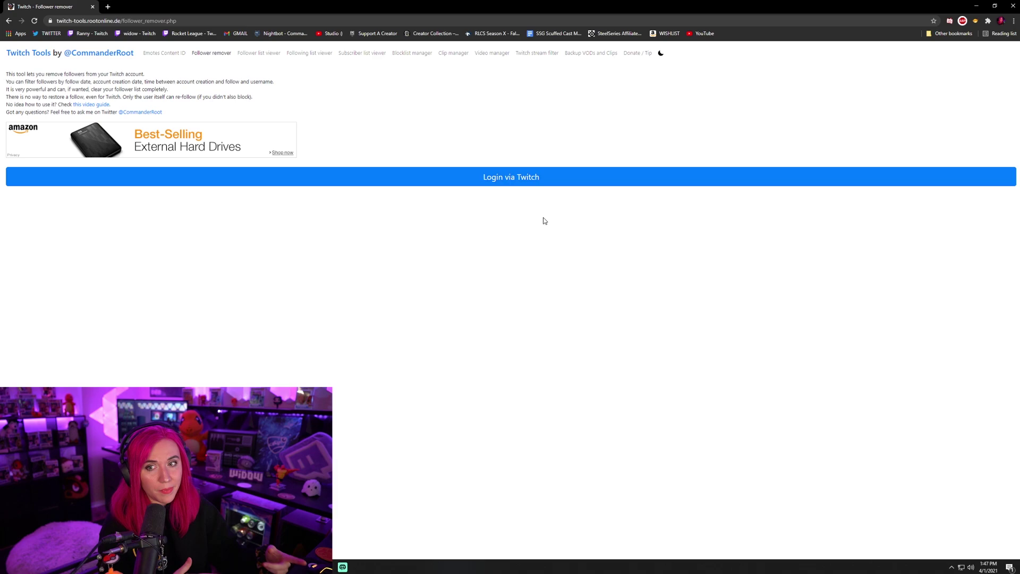
# Log in via Twitch so all 40,428 active followers and the filters load.
pyautogui.click(522, 179)
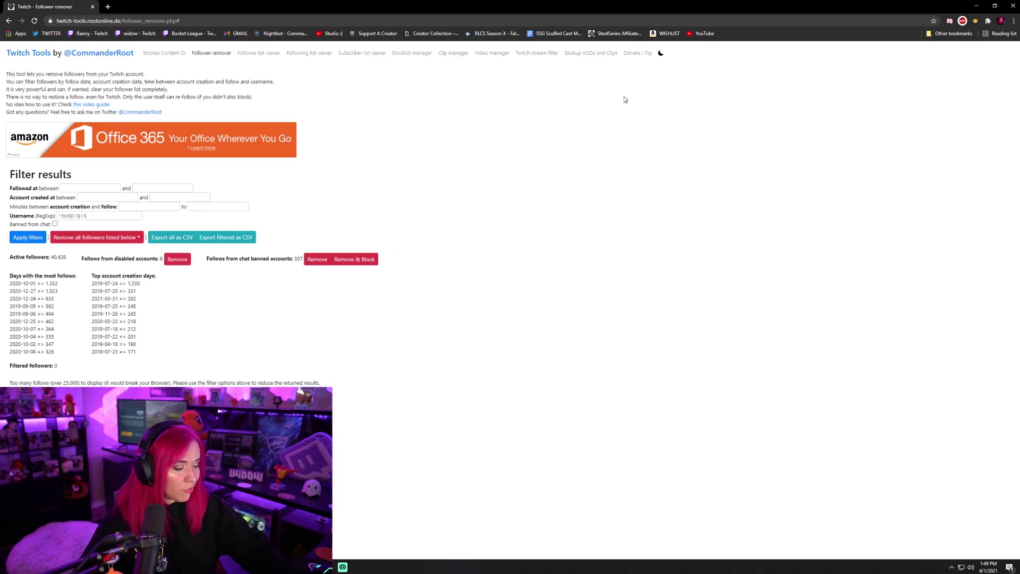
pyautogui.press('F11')
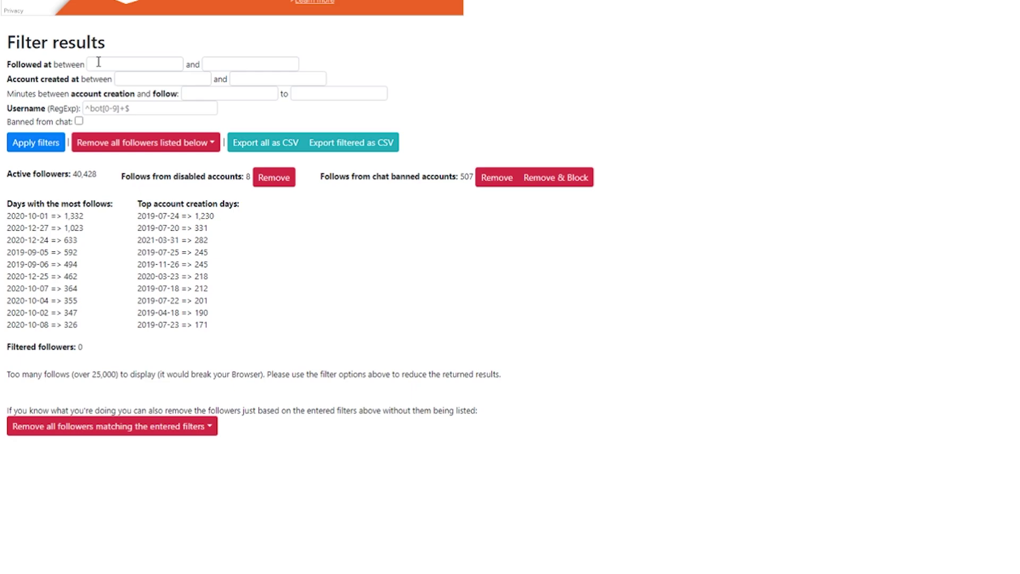
pyautogui.click(98, 62)
pyautogui.click(169, 113)
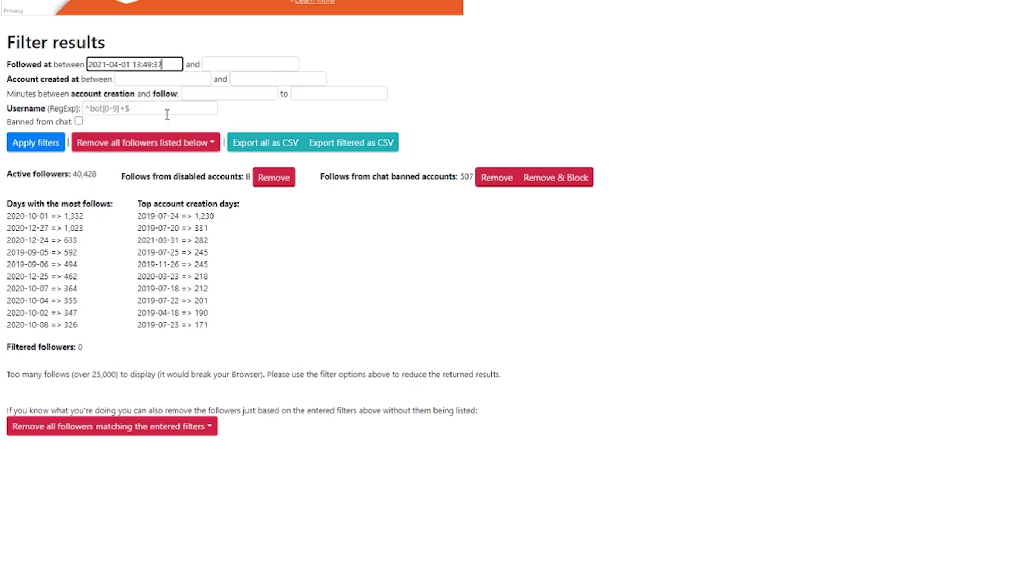
pyautogui.click(152, 64)
pyautogui.press('BackSpace')
pyautogui.press('BackSpace')
pyautogui.press('BackSpace')
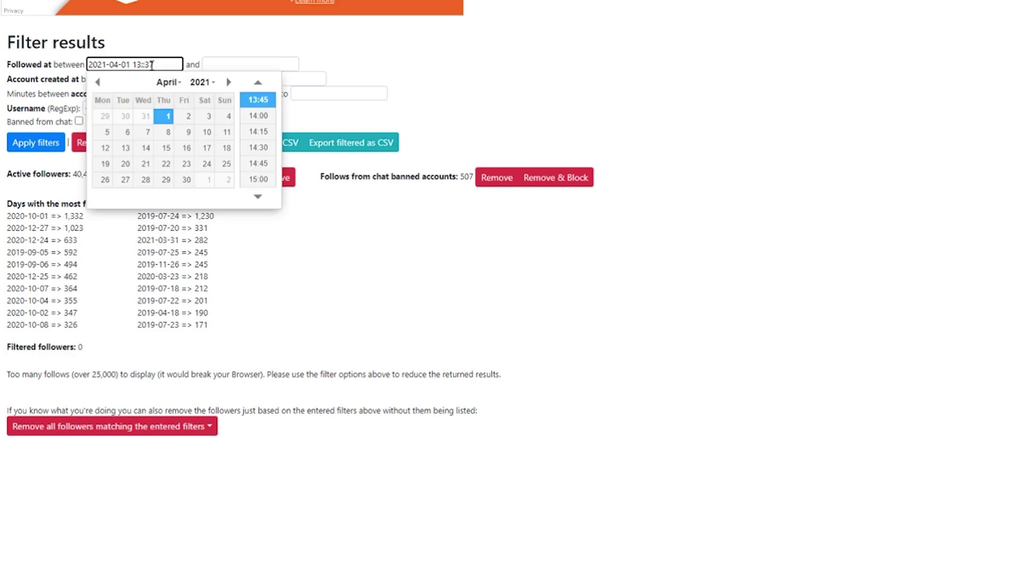
pyautogui.write('11')
pyautogui.click(163, 64)
pyautogui.press('BackSpace')
pyautogui.press('BackSpace')
pyautogui.write('00')
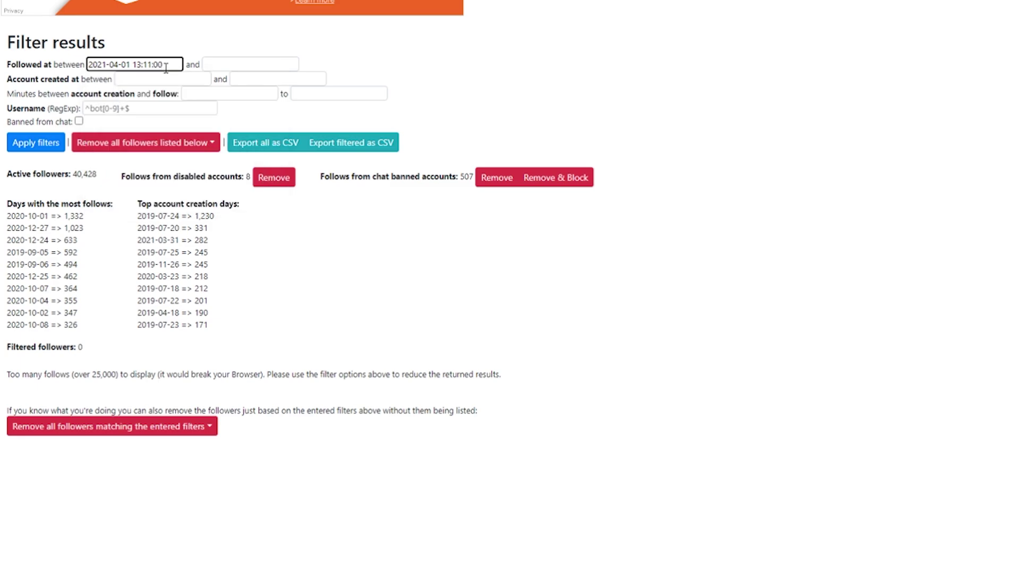
pyautogui.click(212, 63)
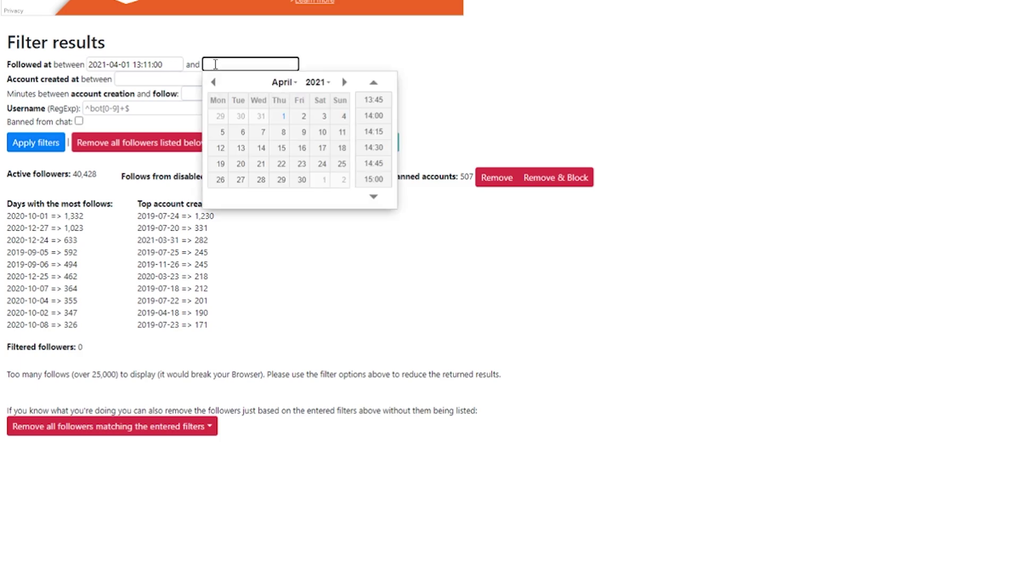
pyautogui.click(284, 116)
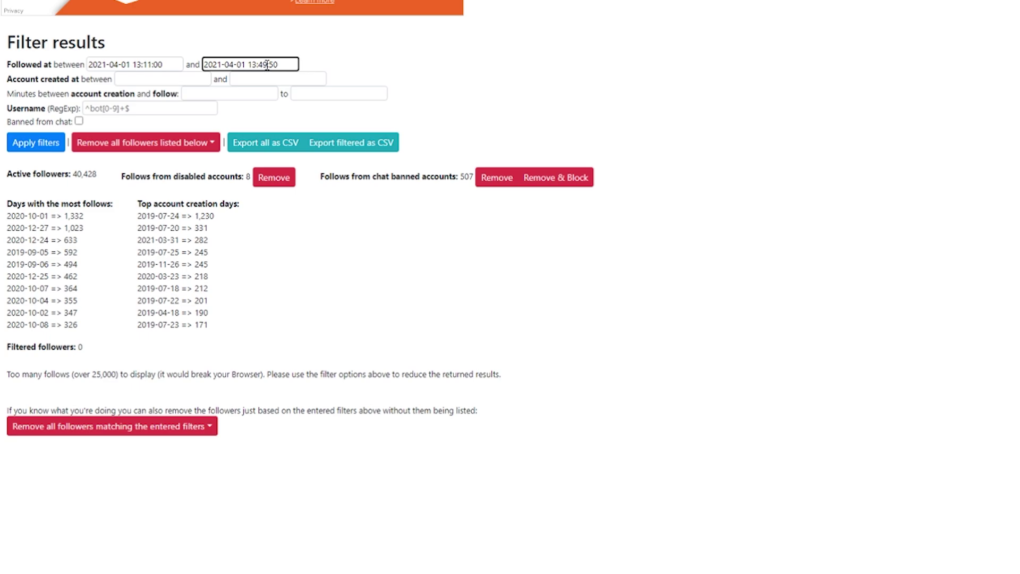
pyautogui.click(268, 64)
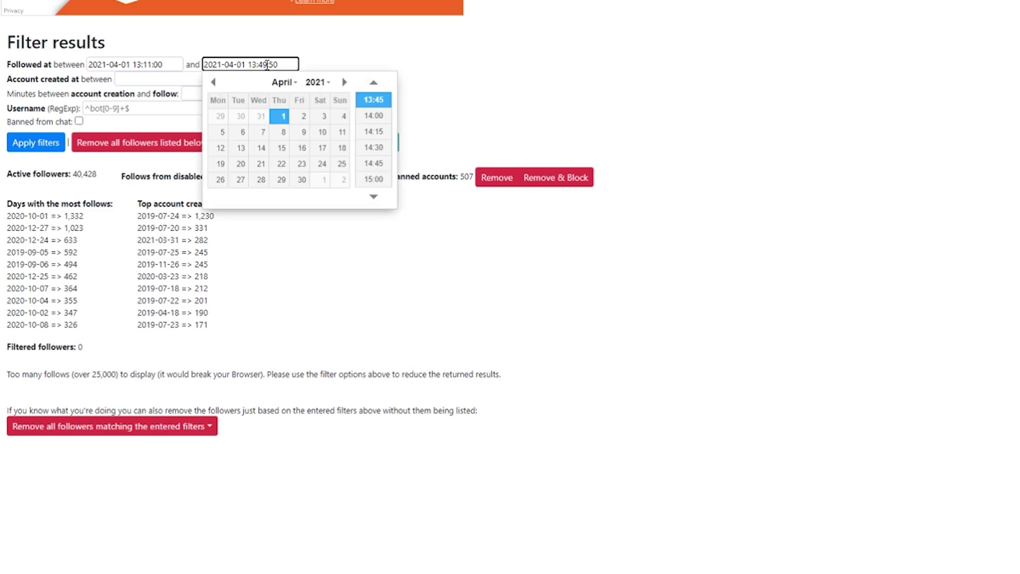
pyautogui.press('BackSpace')
pyautogui.press('BackSpace')
pyautogui.write('12')
pyautogui.press('Return')
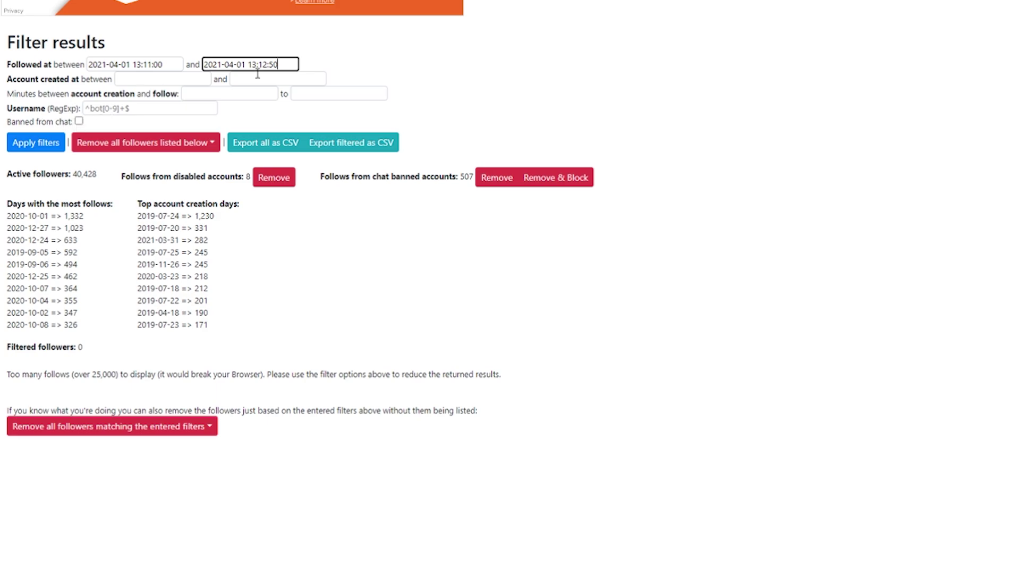
# Apply the filters and browse the 138 followers from that window.
pyautogui.click(599, 87)
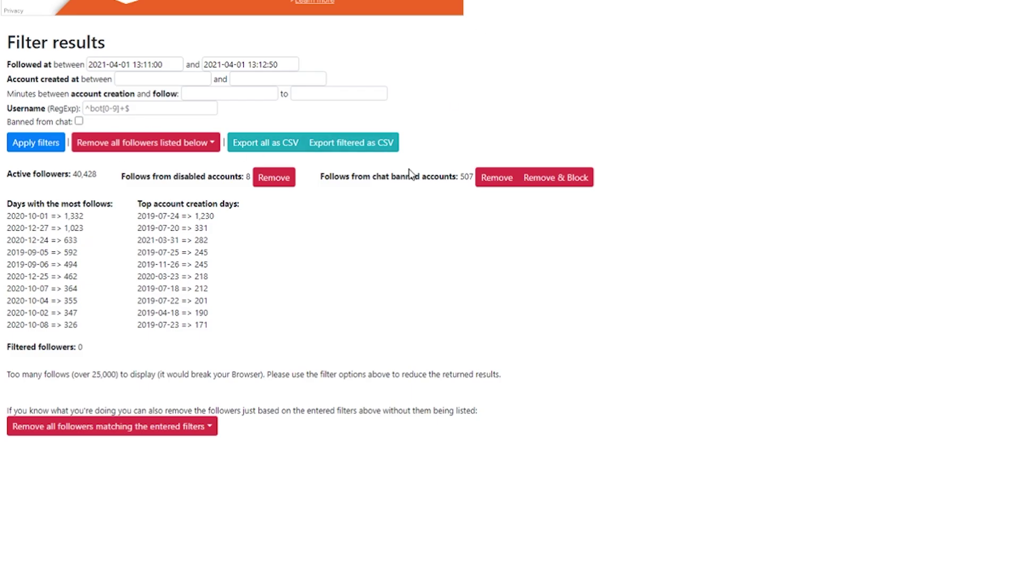
pyautogui.click(55, 148)
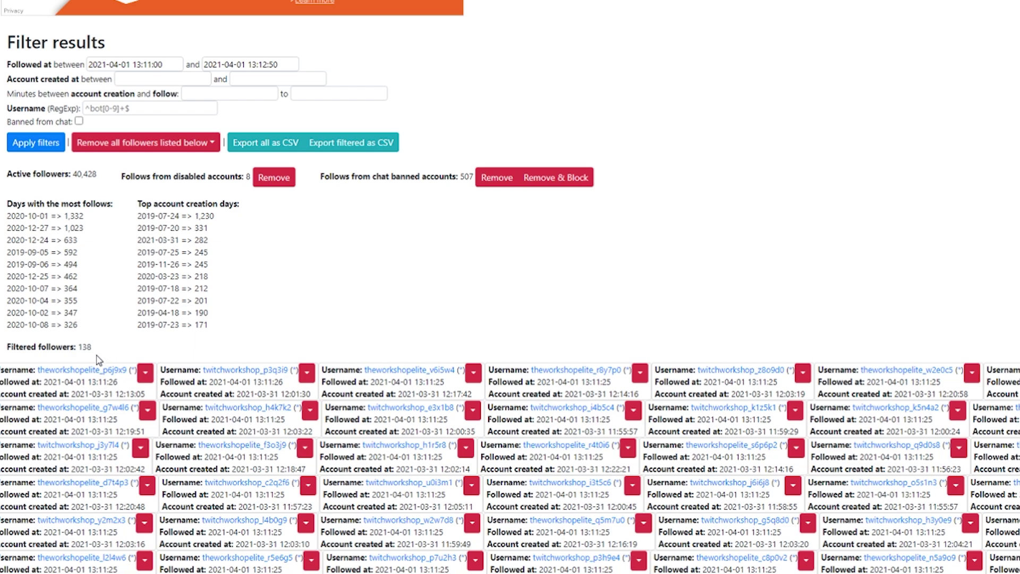
pyautogui.scroll(-4, 255, 310)
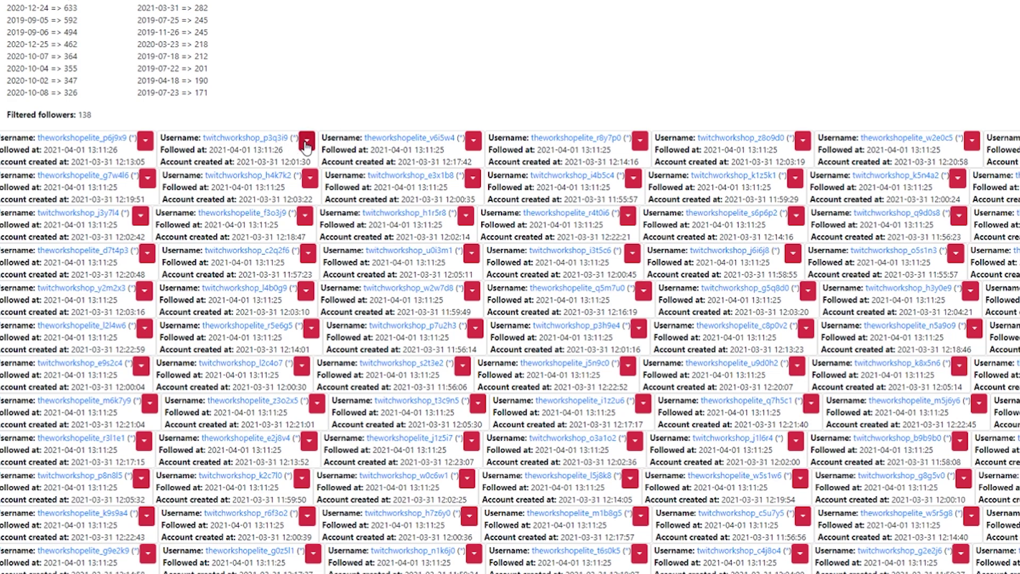
pyautogui.click(307, 143)
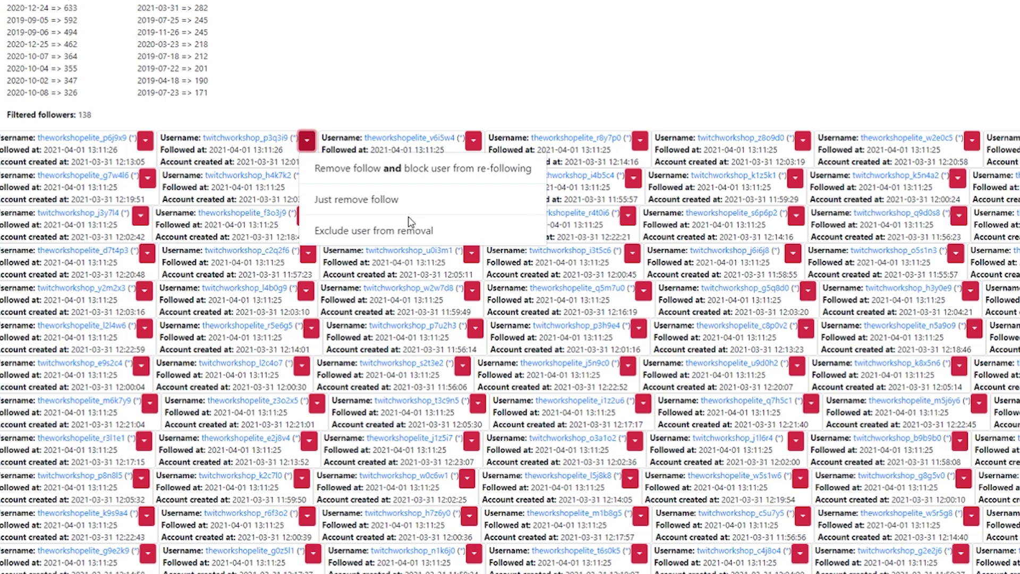
pyautogui.click(886, 10)
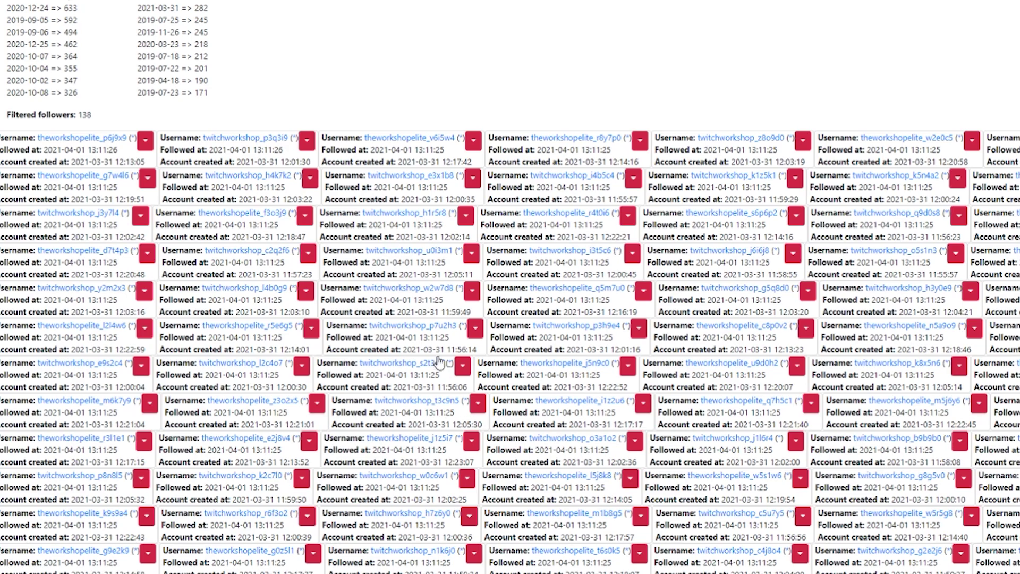
pyautogui.scroll(2, 434, 361)
pyautogui.scroll(2, 434, 363)
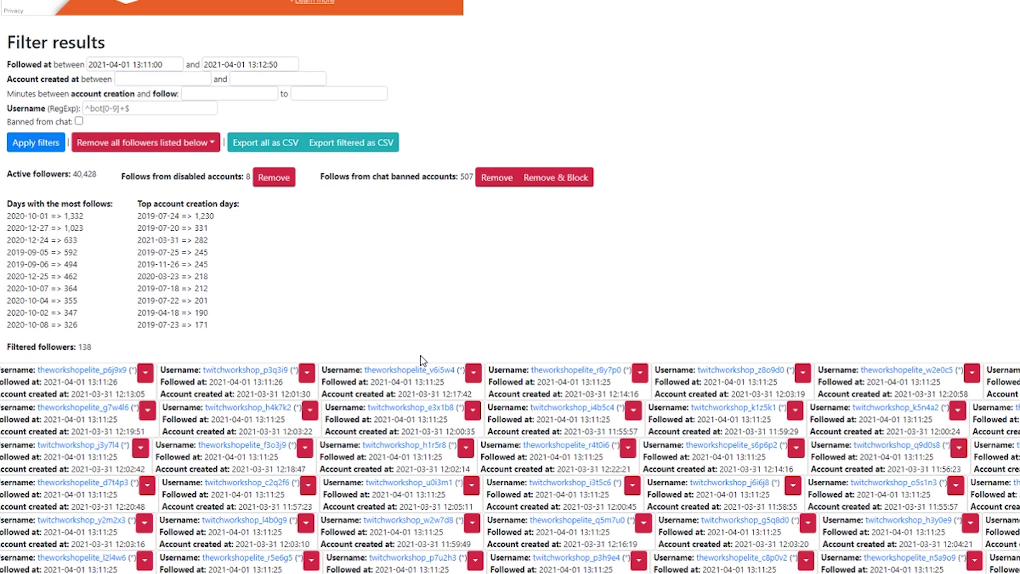
# Remove and block all 138 listed followers, then re-filter to confirm 0 remain.
pyautogui.click(169, 151)
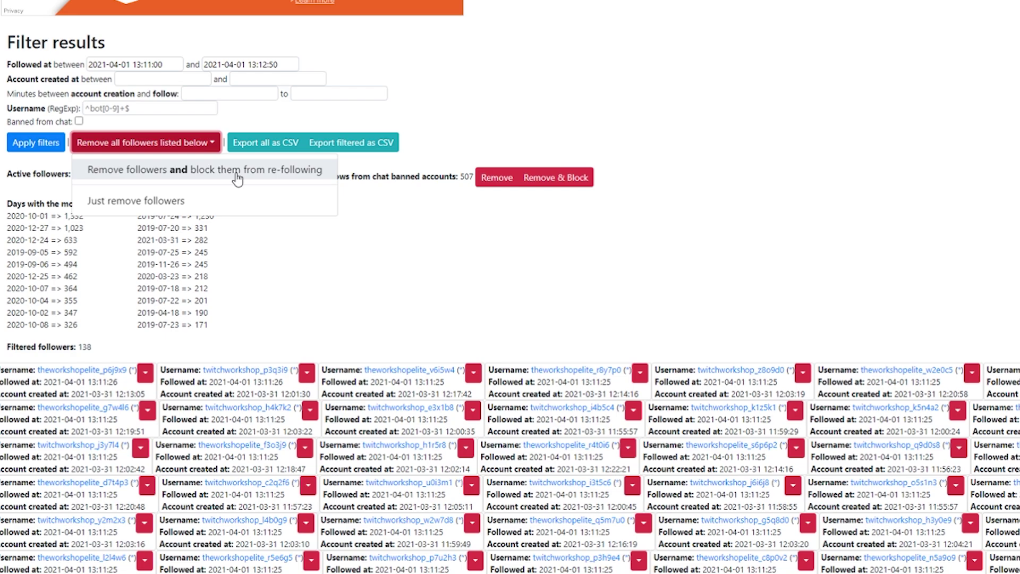
pyautogui.click(235, 175)
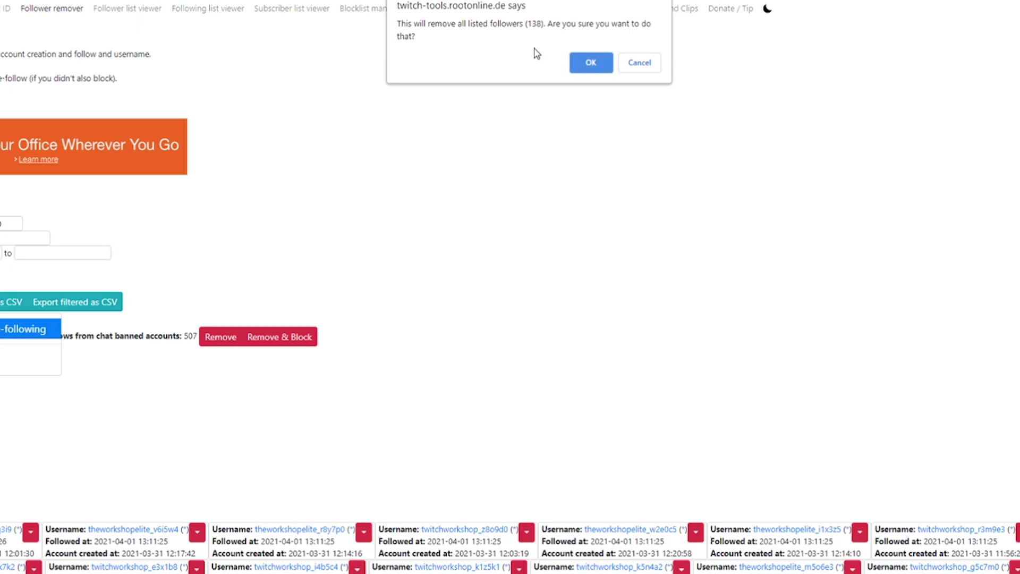
pyautogui.click(582, 65)
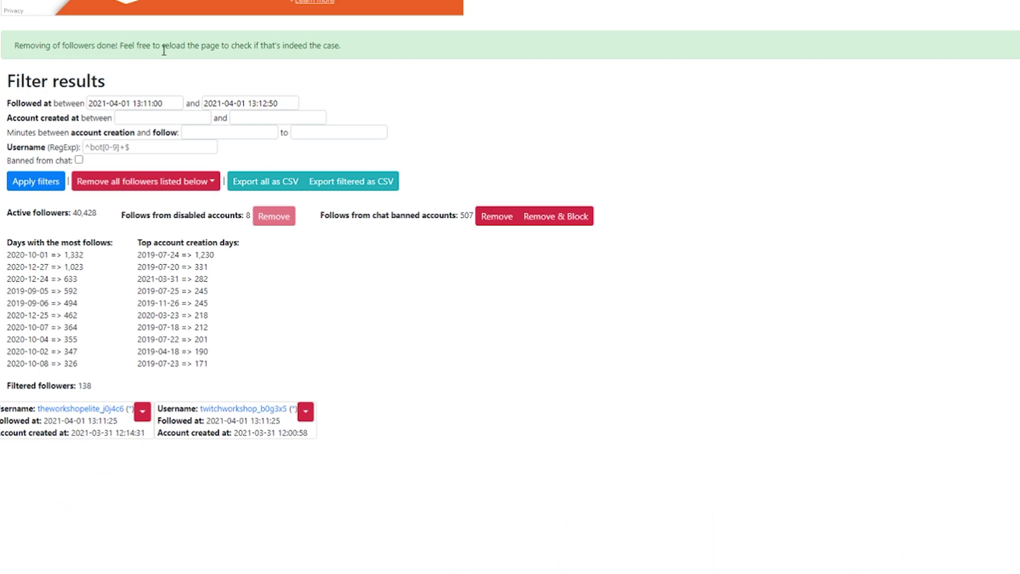
pyautogui.click(36, 177)
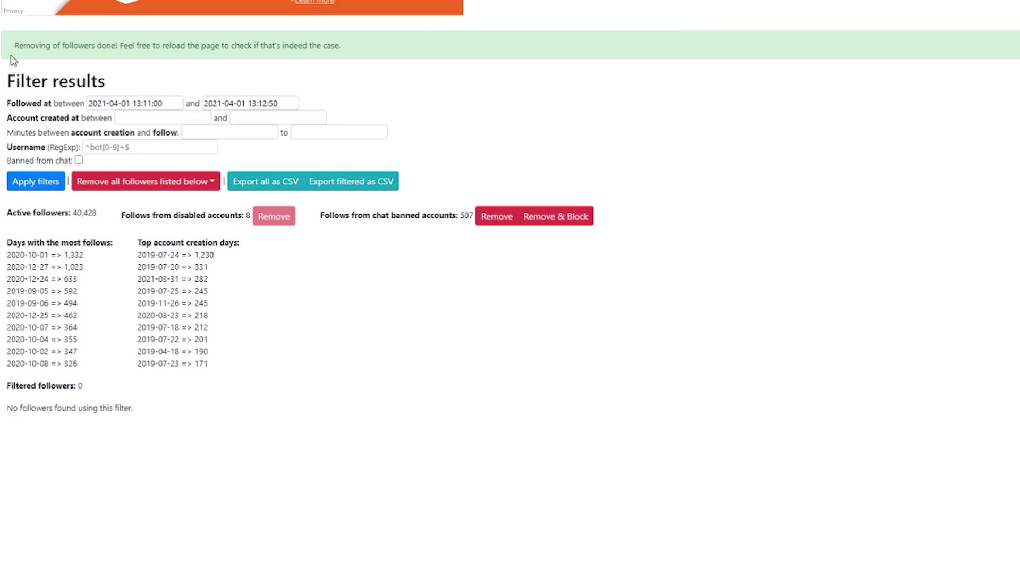
# Move the follow window to 13:26–13:27:50 on 2021-04-01 and apply the filter.
pyautogui.click(149, 104)
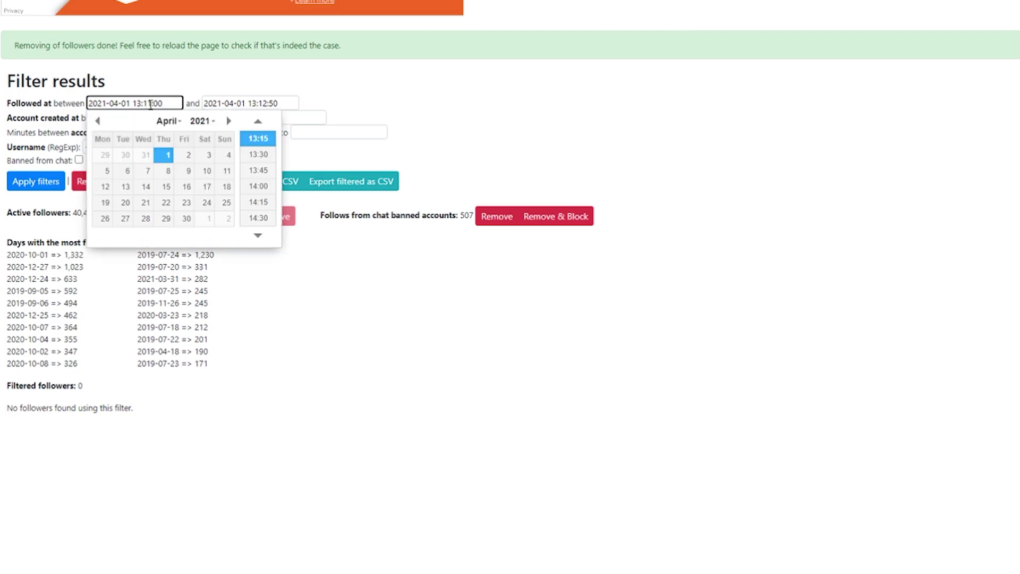
pyautogui.press('Escape')
pyautogui.press('BackSpace')
pyautogui.write('3')
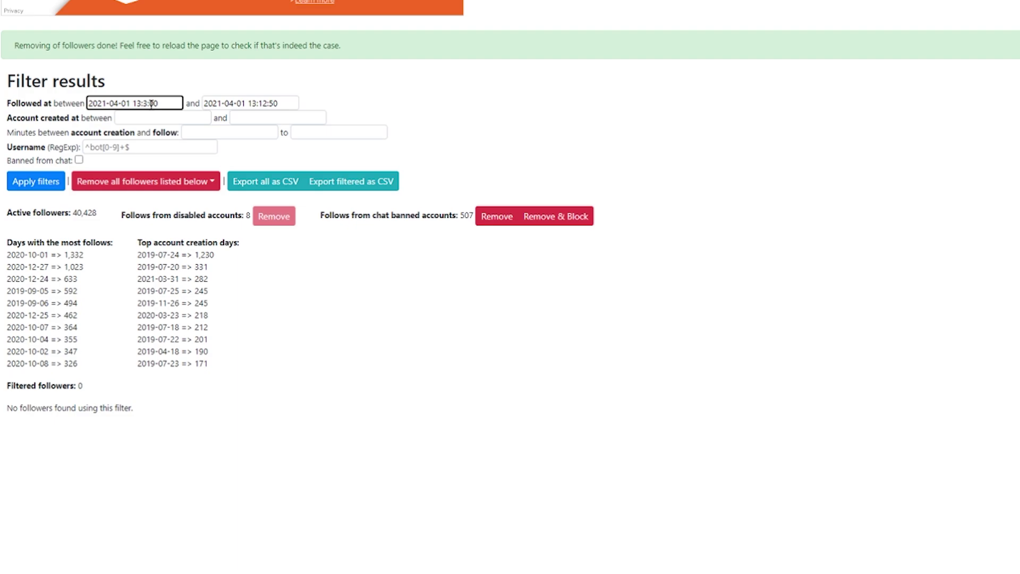
pyautogui.press('BackSpace')
pyautogui.write('26')
pyautogui.click(263, 101)
pyautogui.press('BackSpace')
pyautogui.press('BackSpace')
pyautogui.write('27')
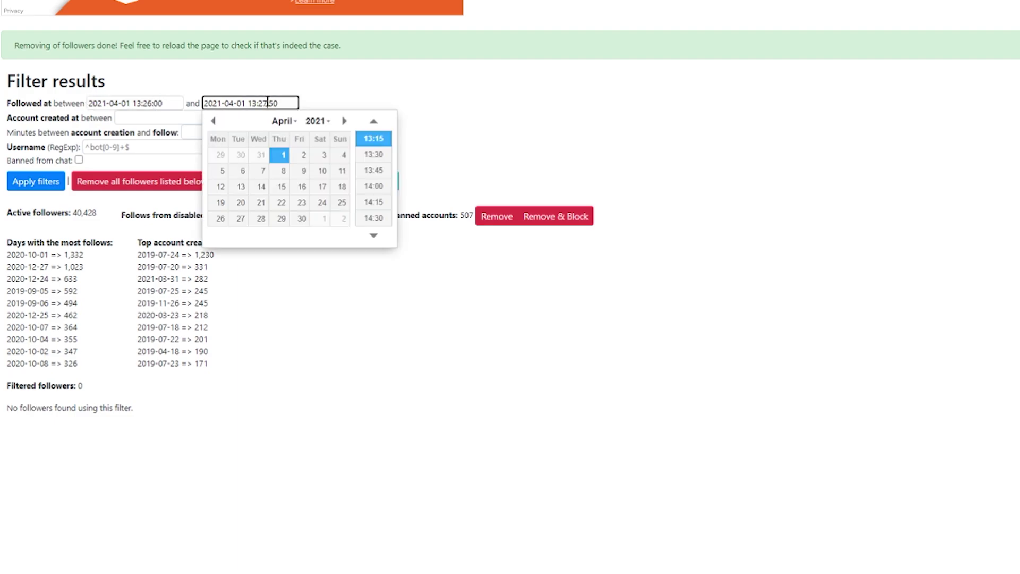
pyautogui.click(413, 98)
pyautogui.click(36, 187)
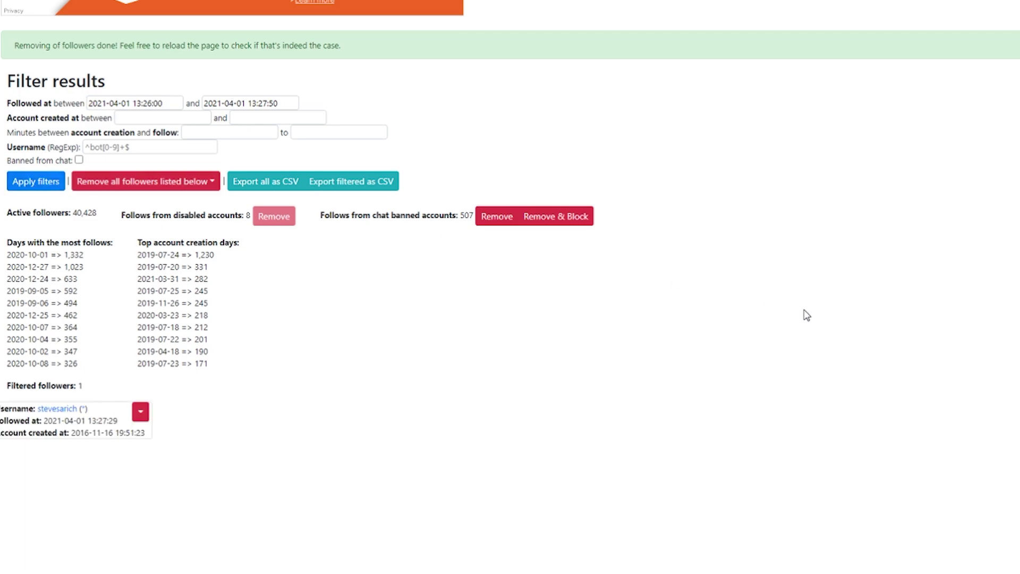
# Widen the window's start to 13:25, apply, then move it to 13:24:00.
pyautogui.click(151, 103)
pyautogui.press('BackSpace')
pyautogui.write('5')
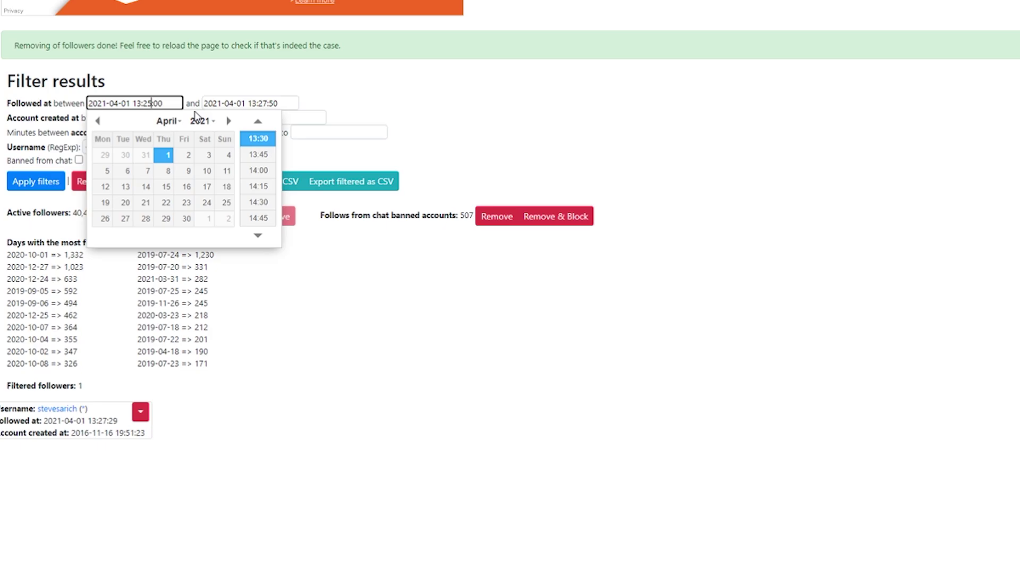
pyautogui.click(370, 114)
pyautogui.click(33, 182)
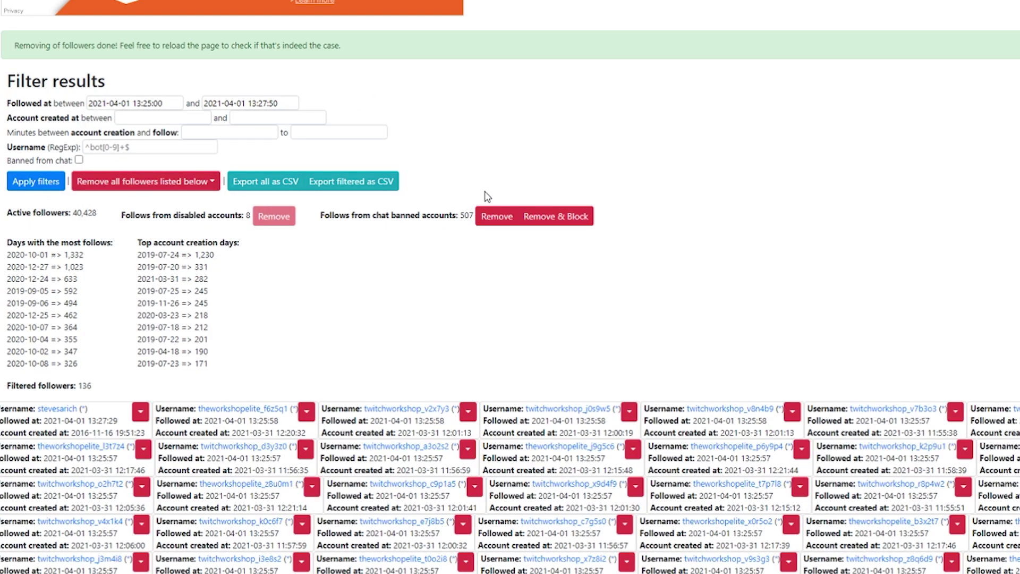
pyautogui.click(150, 103)
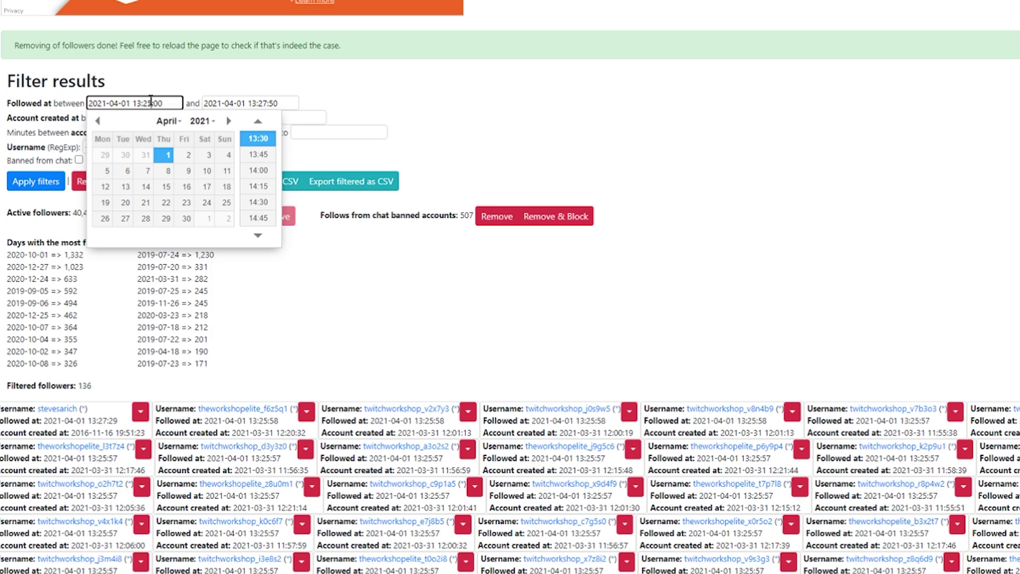
pyautogui.press('BackSpace')
pyautogui.write('4')
pyautogui.click(417, 98)
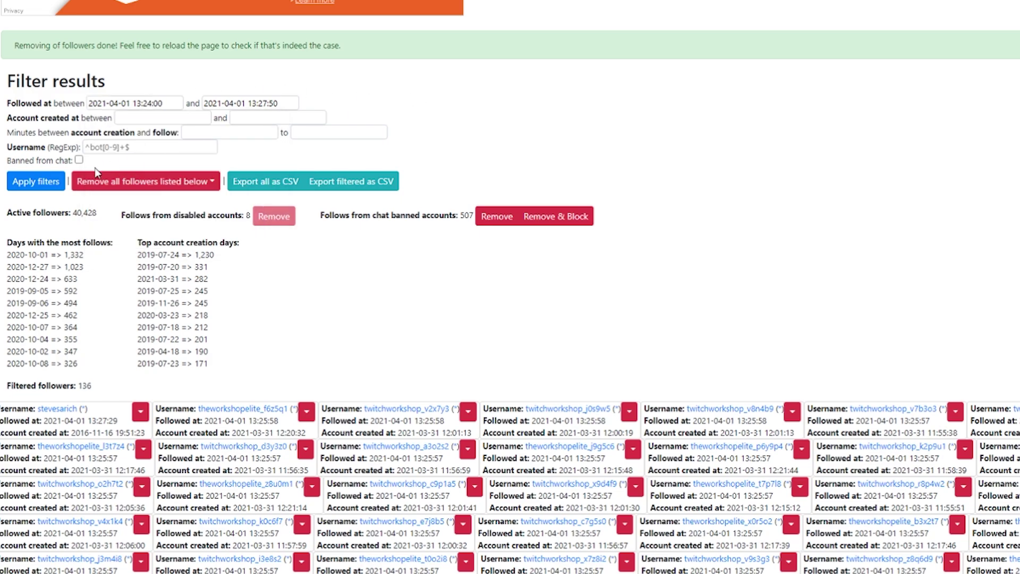
# Apply the 13:24:00–13:27:50 filter and browse the 138 listed followers.
pyautogui.click(35, 181)
pyautogui.scroll(-5, 957, 183)
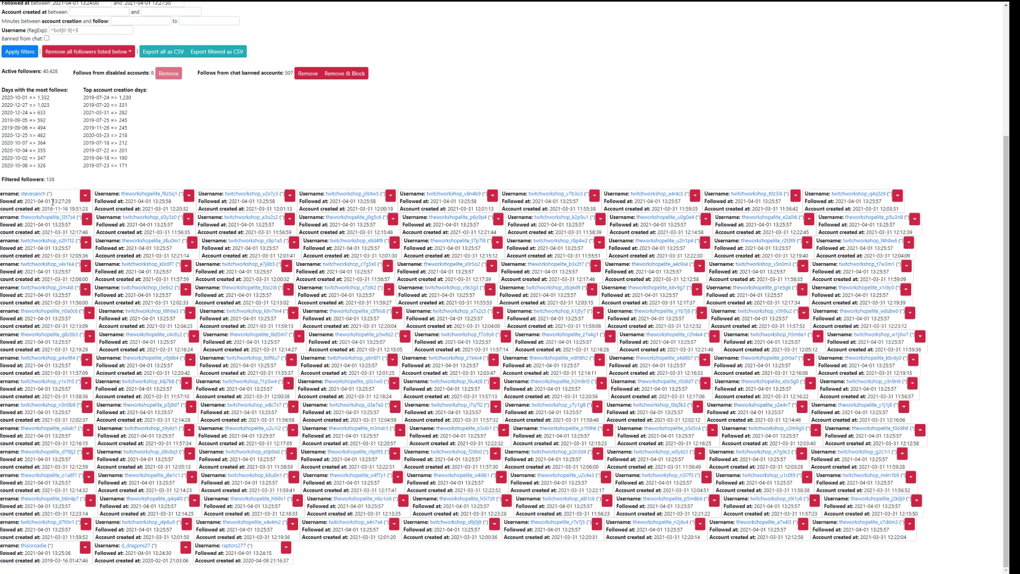
pyautogui.scroll(1, 52, 202)
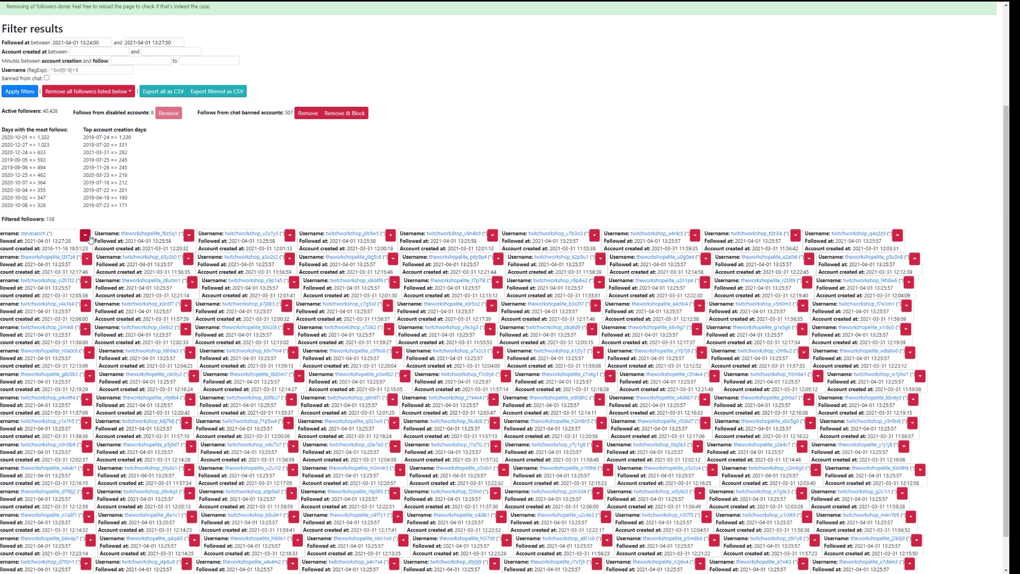
# Exclude the three older genuine accounts from removal.
pyautogui.click(85, 235)
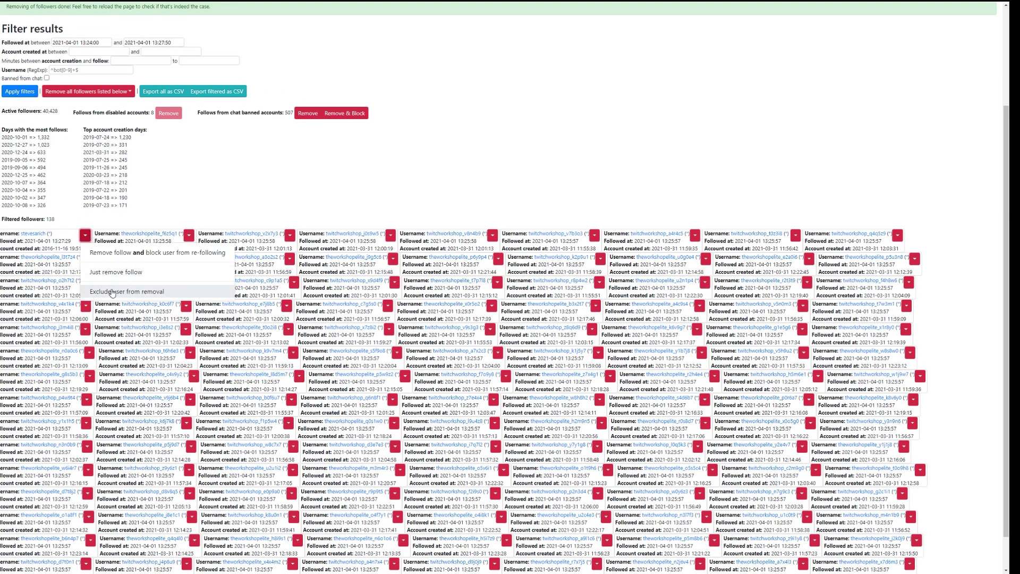
pyautogui.click(112, 291)
pyautogui.scroll(-1, 560, 274)
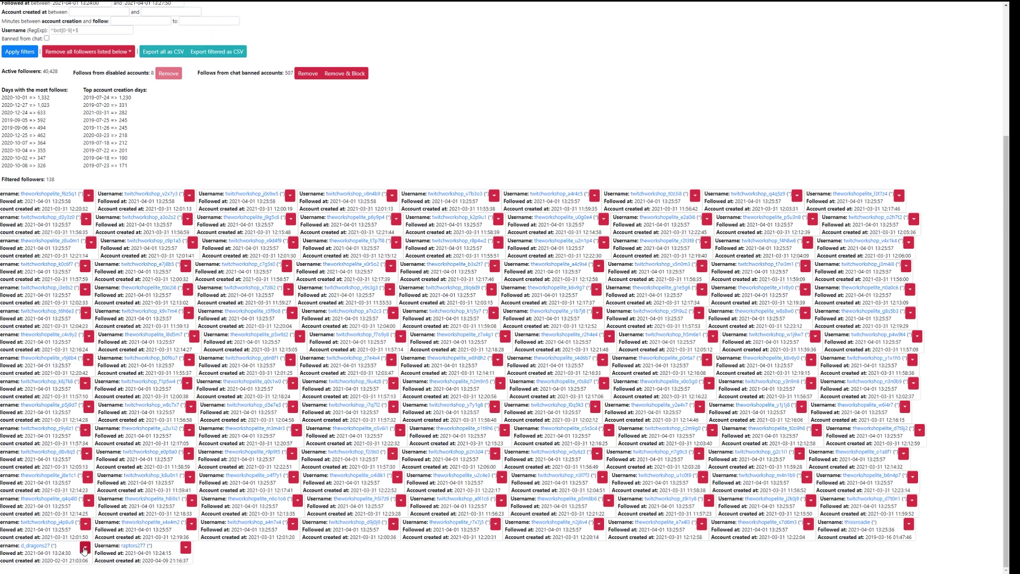
pyautogui.click(85, 548)
pyautogui.click(110, 537)
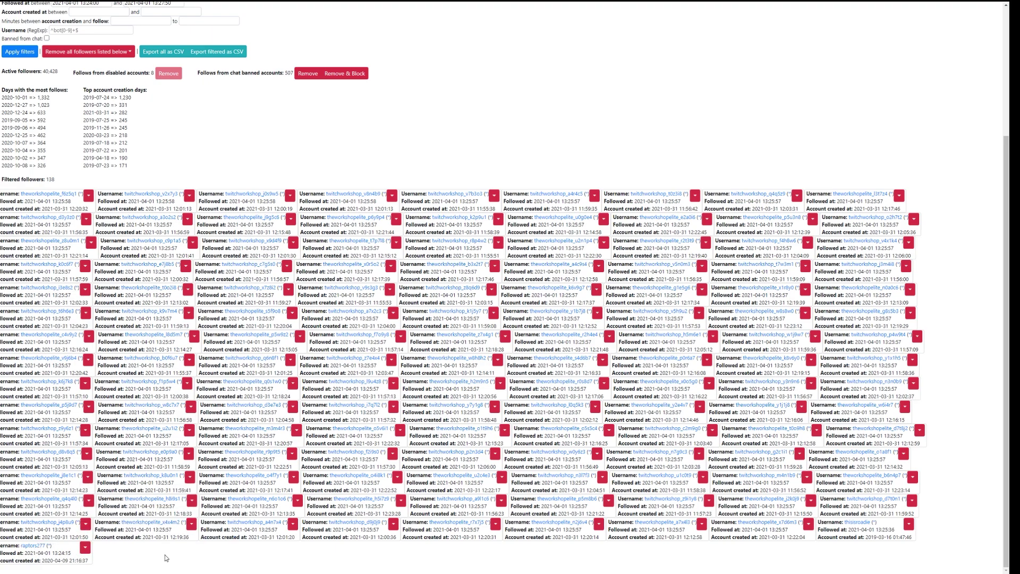
pyautogui.click(85, 548)
pyautogui.click(115, 536)
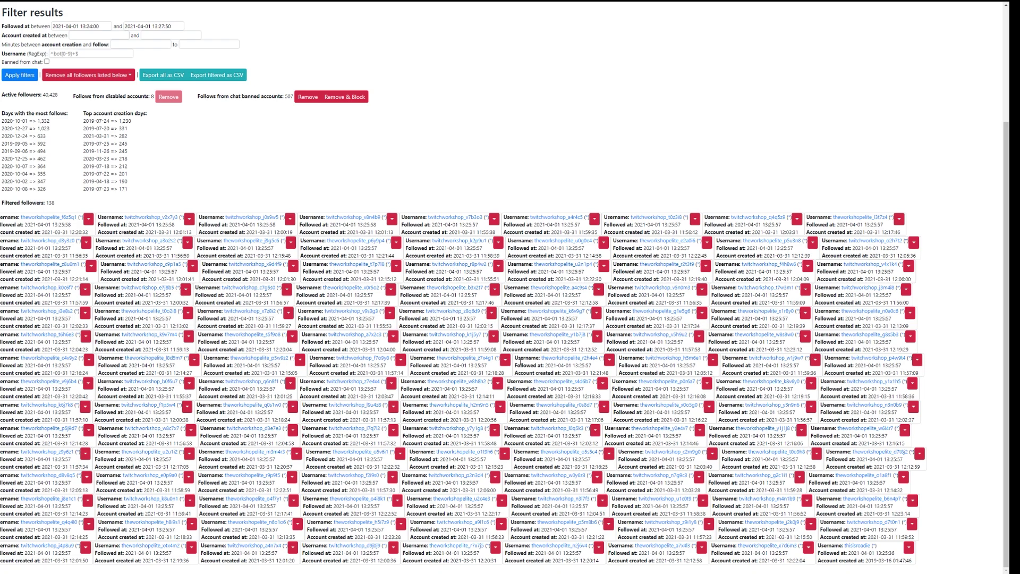
pyautogui.scroll(2, 105, 209)
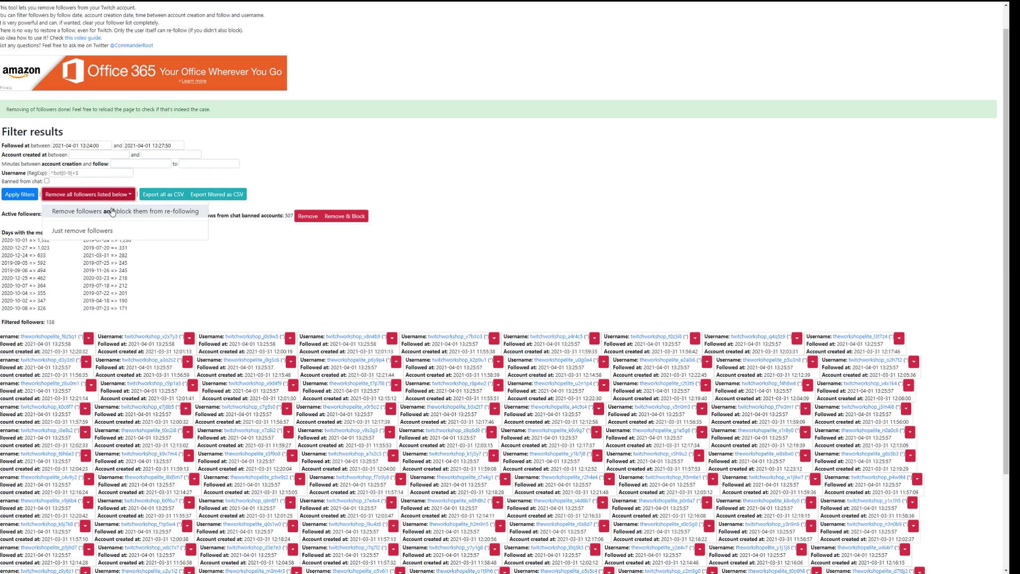
# Remove and block the 135 remaining listed followers, confirming with OK.
pyautogui.click(116, 213)
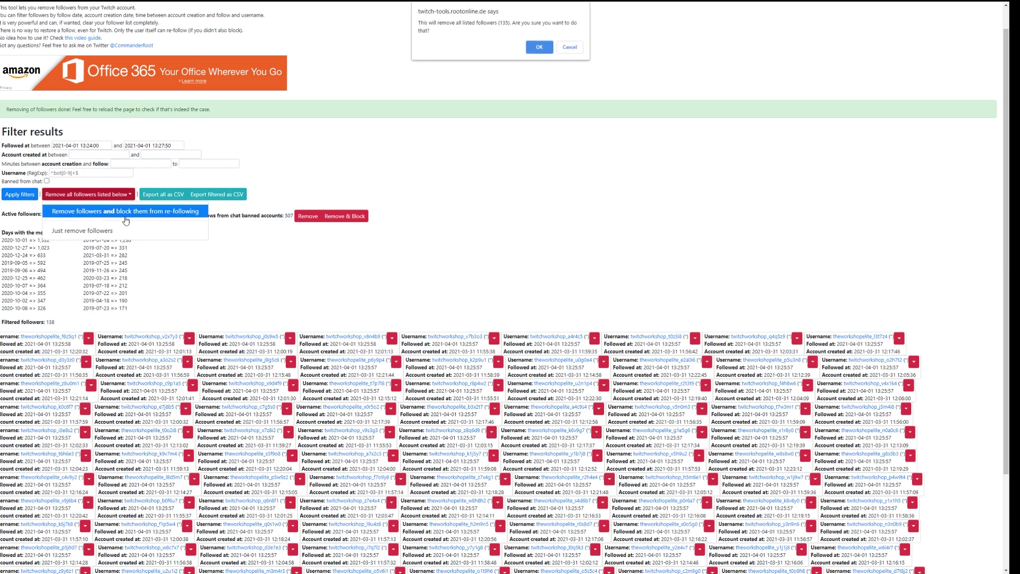
pyautogui.click(539, 47)
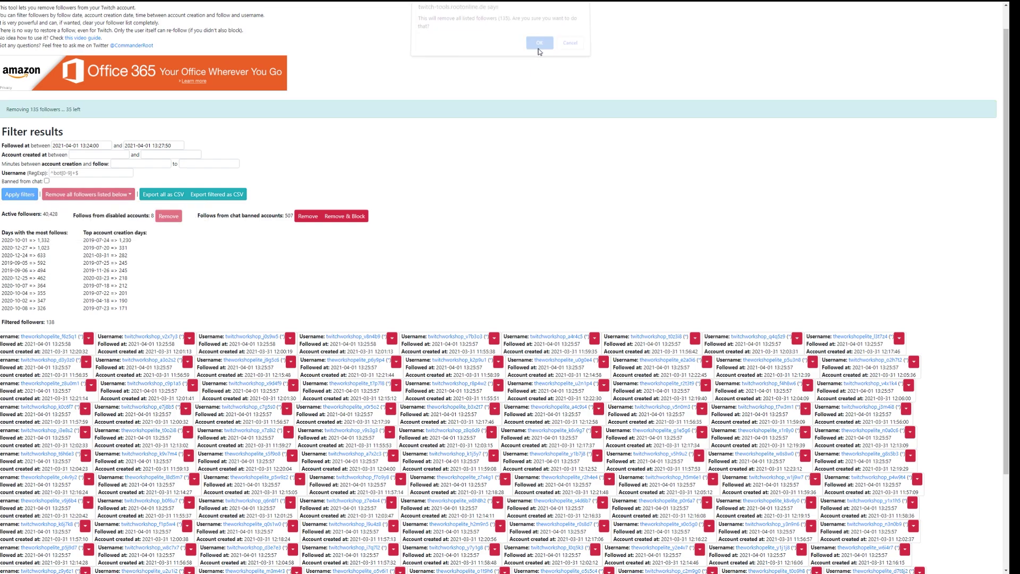